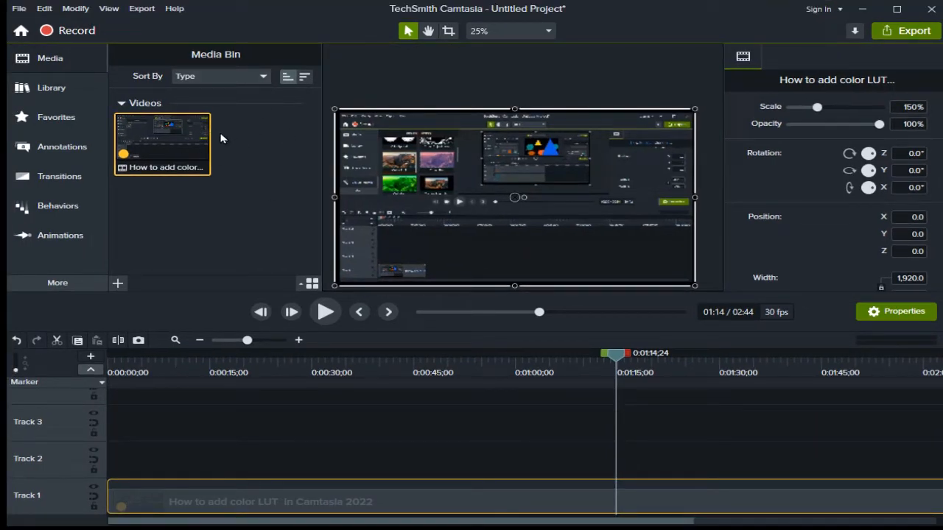
{"action": "left_click", "coordinate": [155, 215]}
{"action": "right_click", "coordinate": [156, 217]}
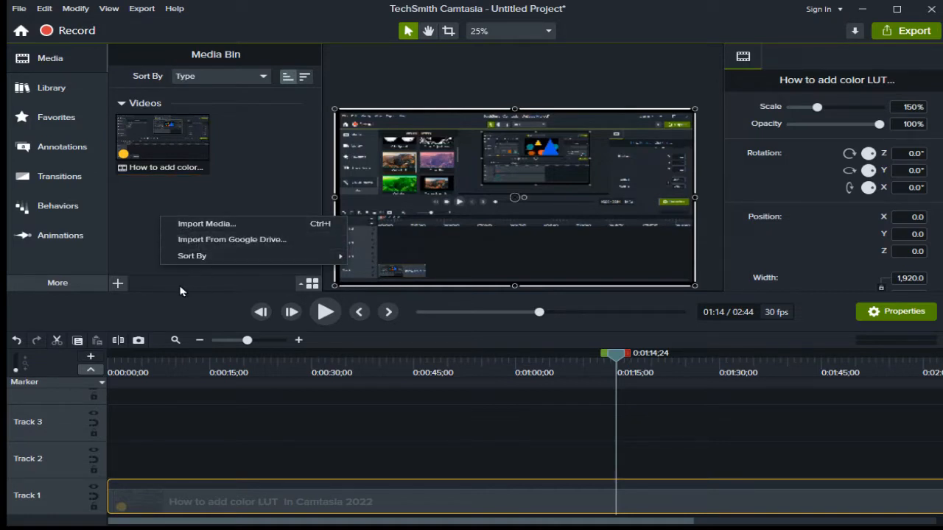
{"action": "left_click", "coordinate": [138, 291]}
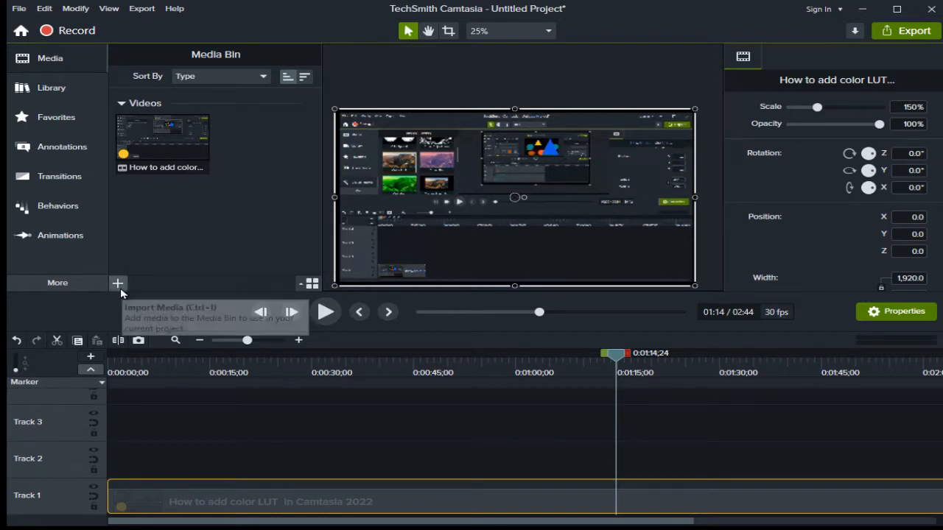
{"action": "left_click", "coordinate": [118, 284]}
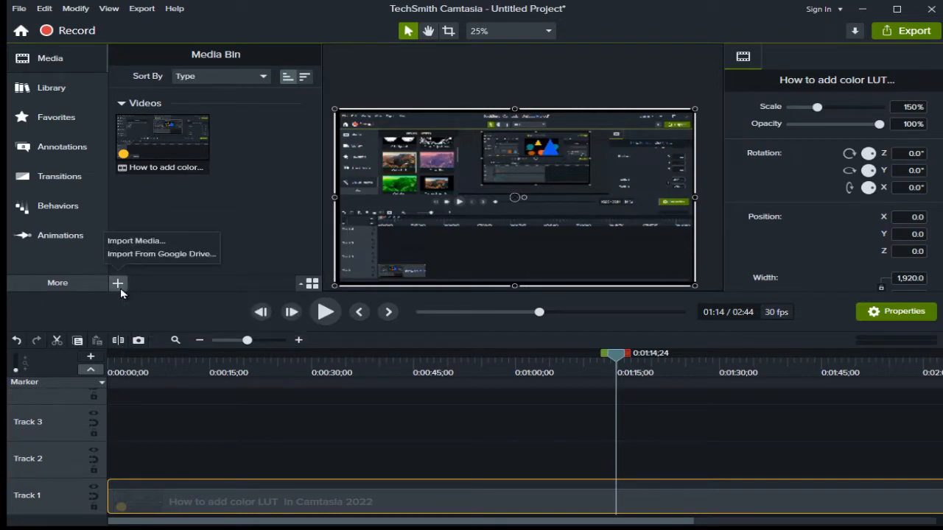
{"action": "left_click", "coordinate": [189, 240]}
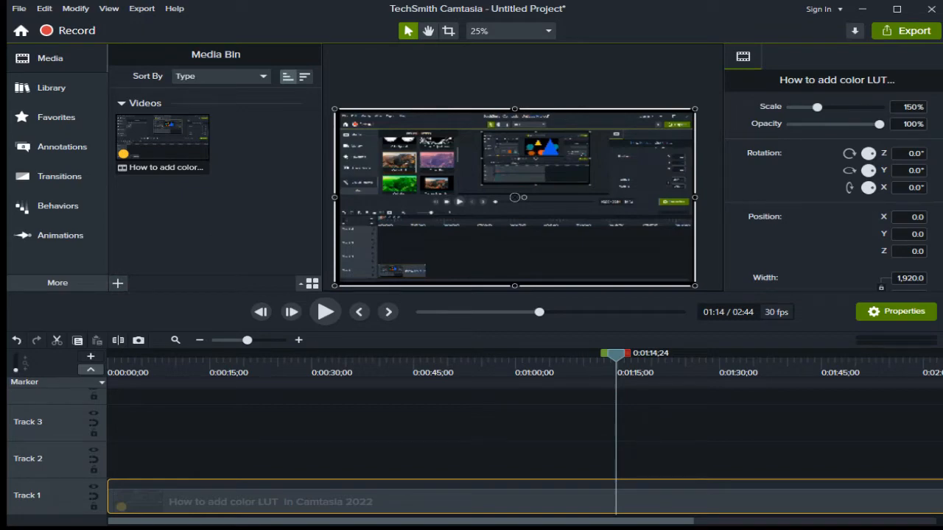
Bring the video "how to add callouts in camtasia 2022" from File Explorer onto Track 2, and delete its clip from the timeline
{"action": "left_click", "coordinate": [208, 527]}
{"action": "left_click_drag", "start_coordinate": [532, 390], "coordinate": [181, 445]}
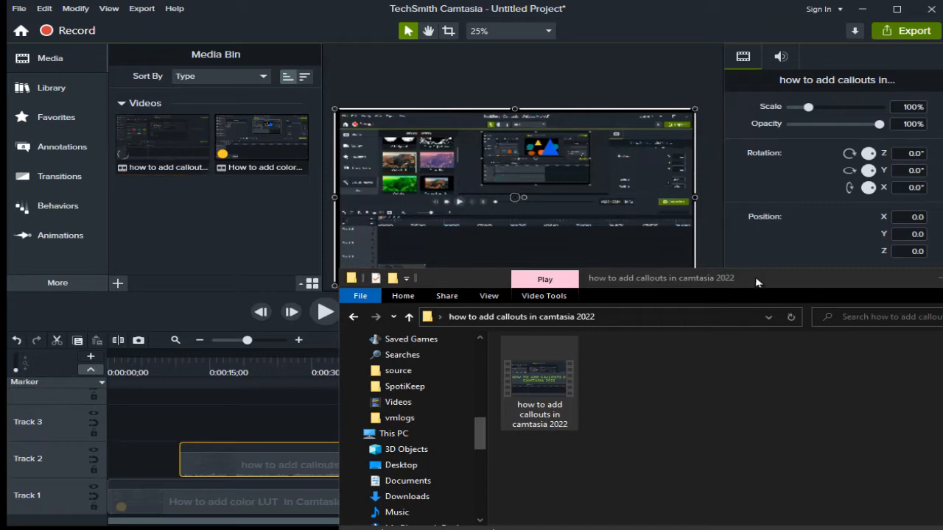
{"action": "left_click_drag", "start_coordinate": [763, 280], "coordinate": [635, 301]}
{"action": "left_click", "coordinate": [814, 299]}
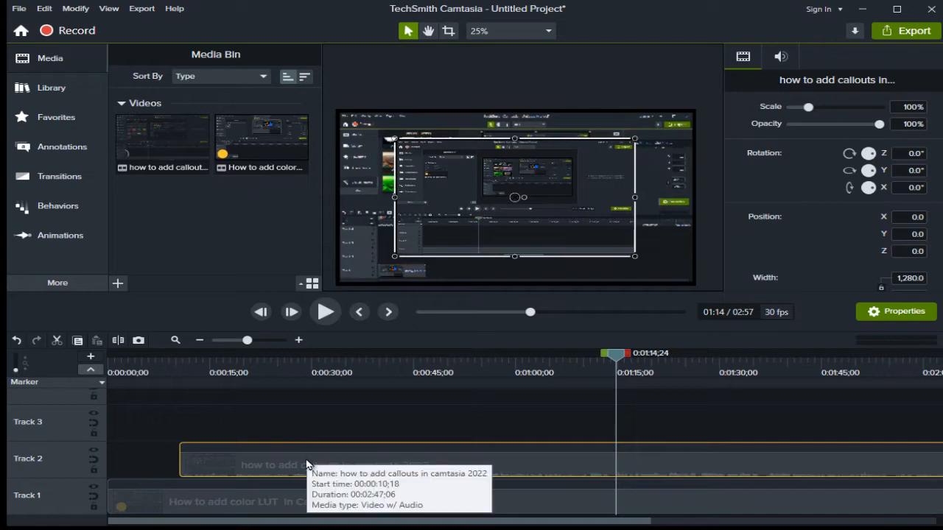
{"action": "left_click", "coordinate": [424, 448]}
{"action": "key", "text": "Delete"}
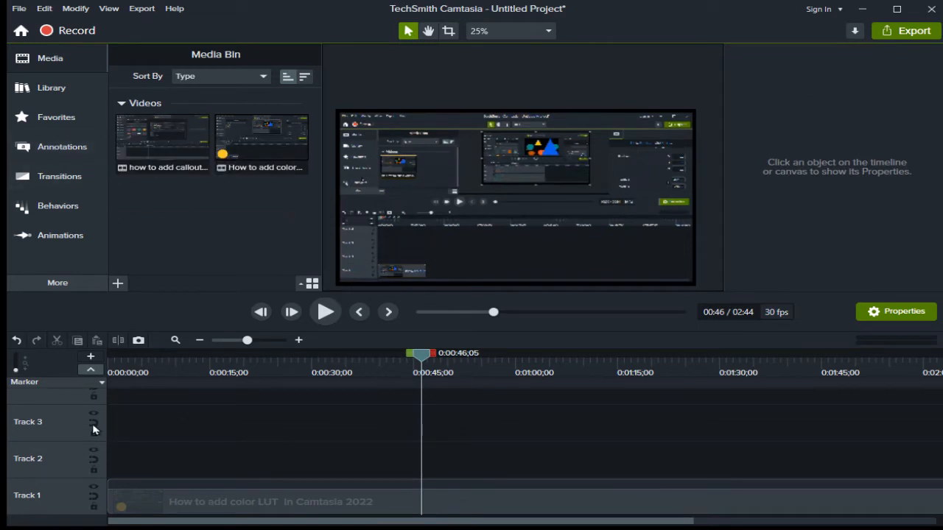
Add a solid yellow single-headed arrow annotation at the start of Track 2 and place the playhead at 0:00:01;03
{"action": "left_click", "coordinate": [64, 148]}
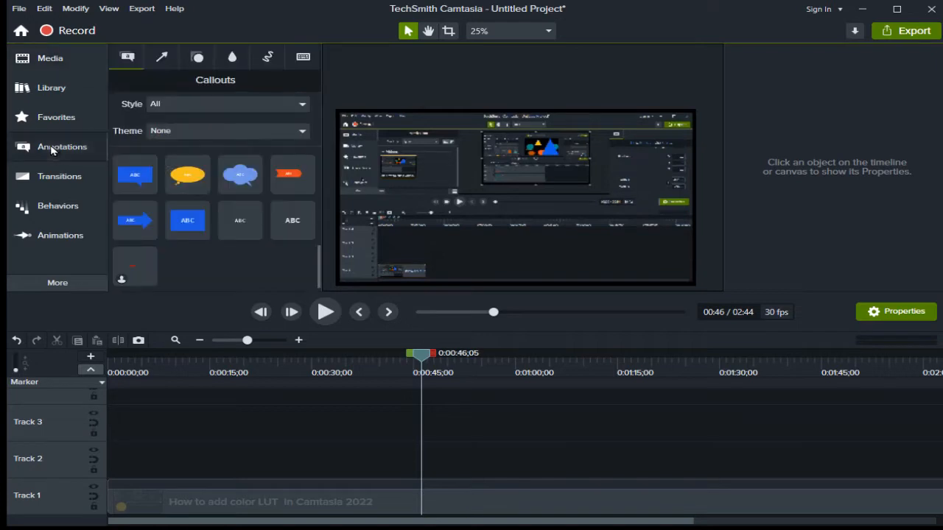
{"action": "left_click", "coordinate": [163, 59]}
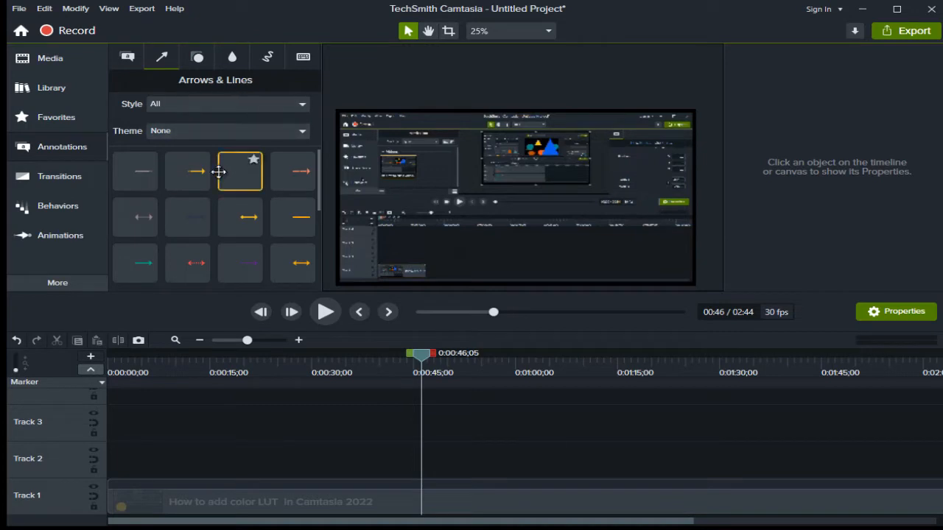
{"action": "scroll", "coordinate": [140, 191], "scroll_direction": "down", "scroll_amount": 2}
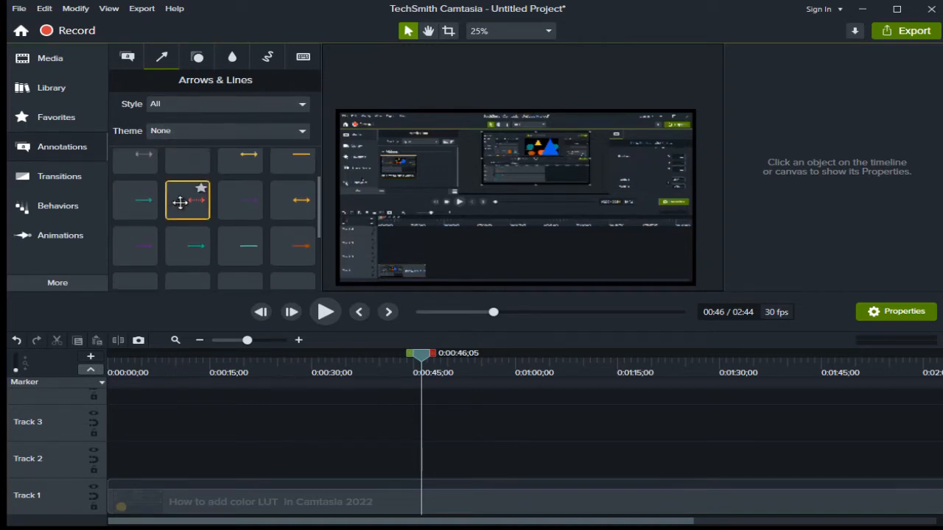
{"action": "scroll", "coordinate": [162, 206], "scroll_direction": "down", "scroll_amount": 1}
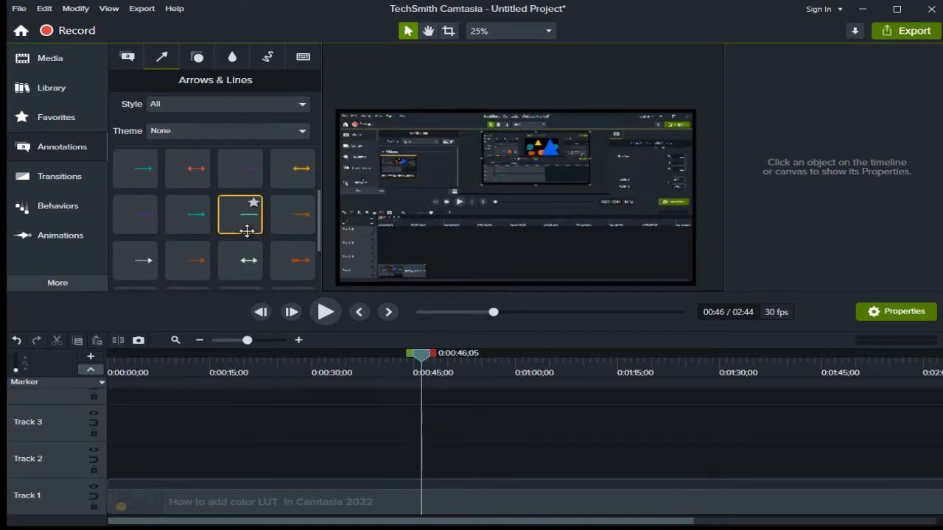
{"action": "scroll", "coordinate": [137, 198], "scroll_direction": "up", "scroll_amount": 3}
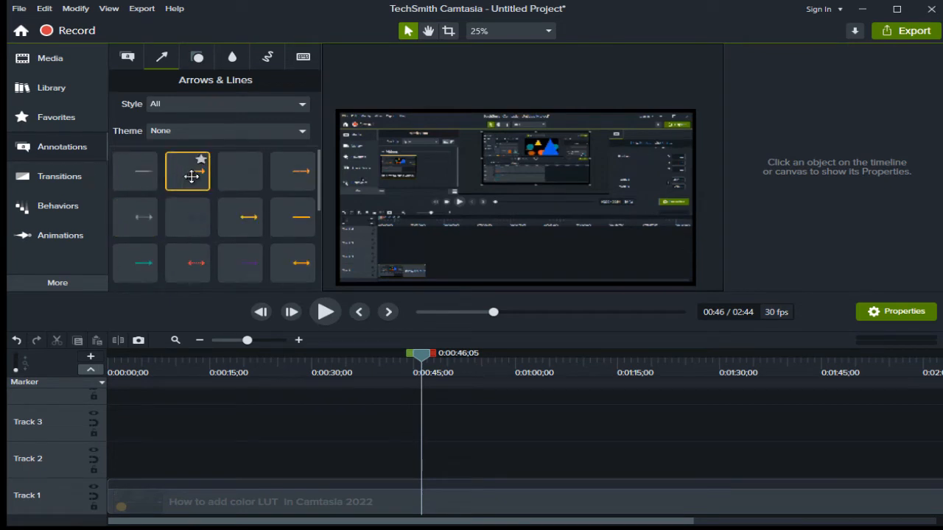
{"action": "left_click_drag", "start_coordinate": [190, 171], "coordinate": [86, 487]}
{"action": "left_click", "coordinate": [116, 360]}
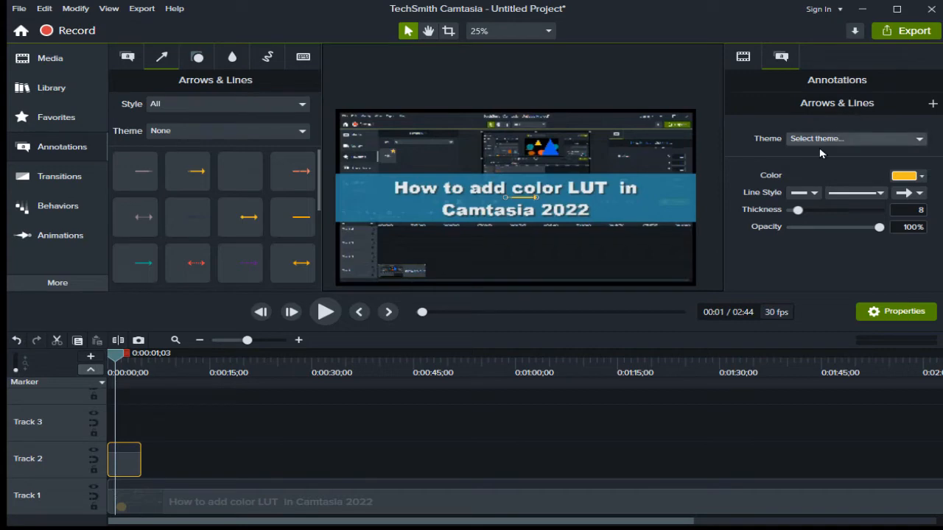
Recolor the arrow annotation red and set its thickness to 46
{"action": "left_click", "coordinate": [814, 193]}
{"action": "left_click", "coordinate": [758, 202]}
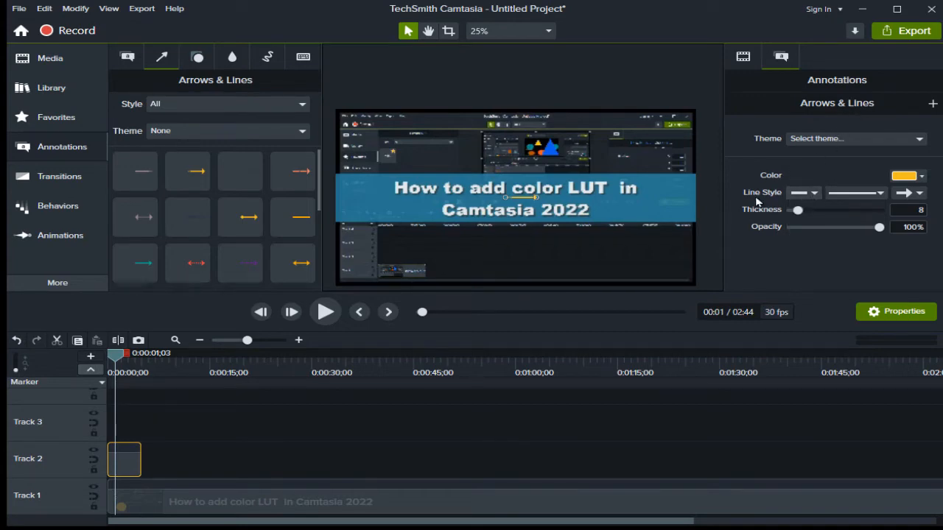
{"action": "left_click", "coordinate": [923, 177]}
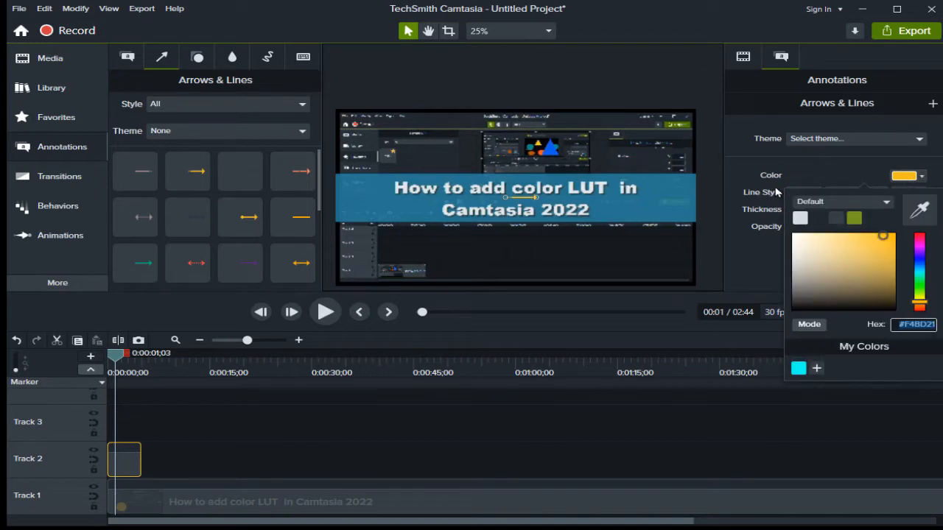
{"action": "left_click_drag", "start_coordinate": [917, 250], "coordinate": [923, 232]}
{"action": "left_click", "coordinate": [847, 181]}
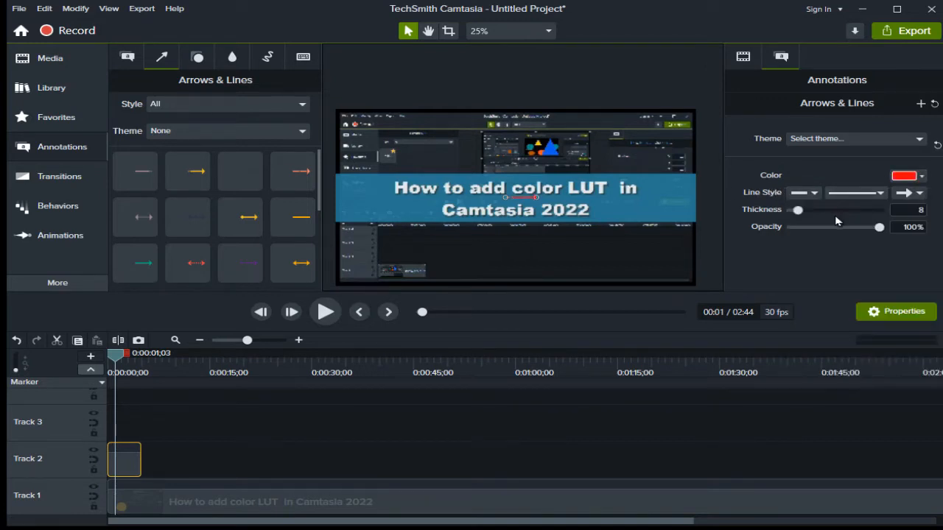
{"action": "mouse_move", "coordinate": [814, 211]}
{"action": "left_mouse_down"}
{"action": "mouse_move", "coordinate": [863, 211]}
{"action": "mouse_move", "coordinate": [832, 211]}
{"action": "left_mouse_up"}
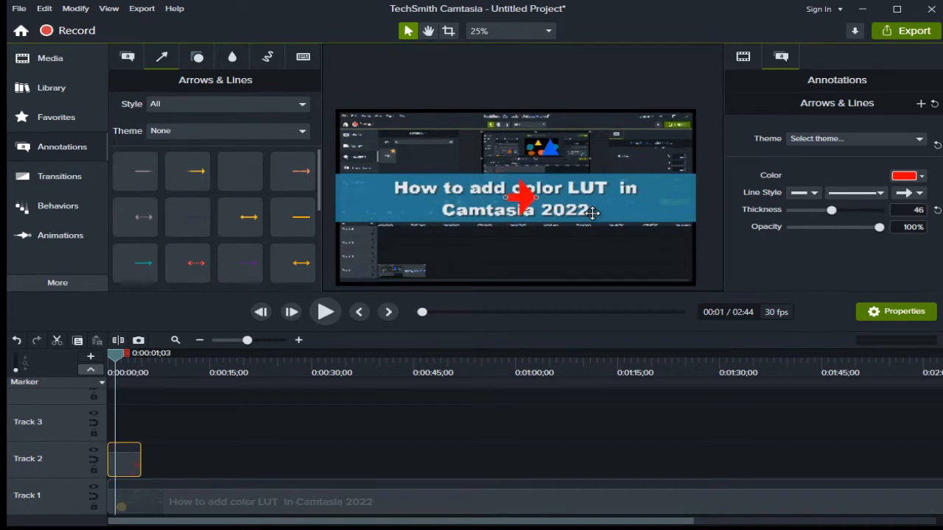
Select the red arrow on the canvas and lengthen it horizontally by extending its tail to the left
{"action": "left_click", "coordinate": [542, 193]}
{"action": "left_click_drag", "start_coordinate": [546, 191], "coordinate": [520, 189]}
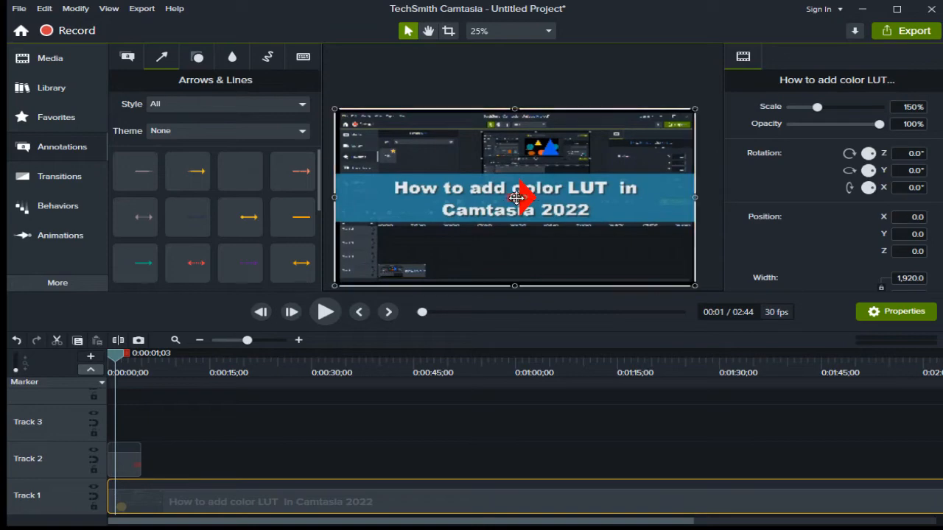
{"action": "scroll", "coordinate": [526, 189], "scroll_direction": "up", "scroll_amount": 3}
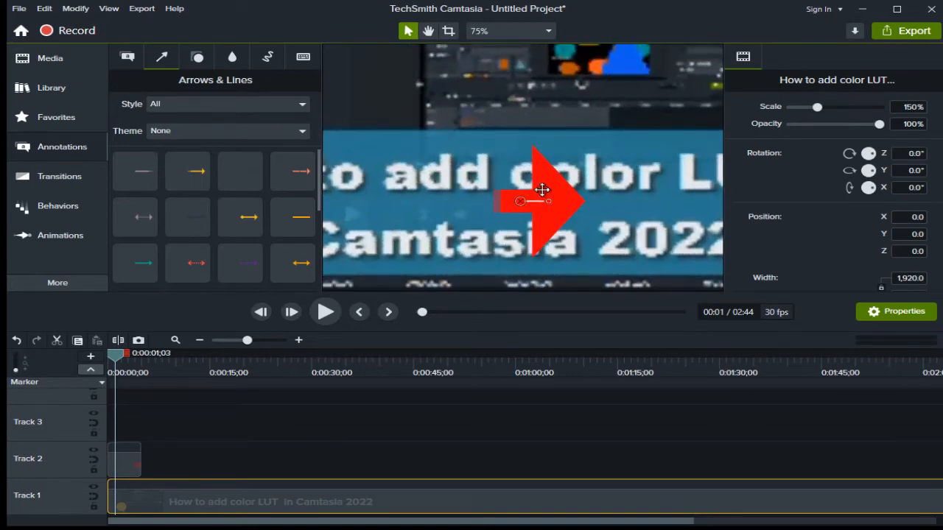
{"action": "left_click", "coordinate": [542, 190]}
{"action": "left_click_drag", "start_coordinate": [497, 201], "coordinate": [308, 204]}
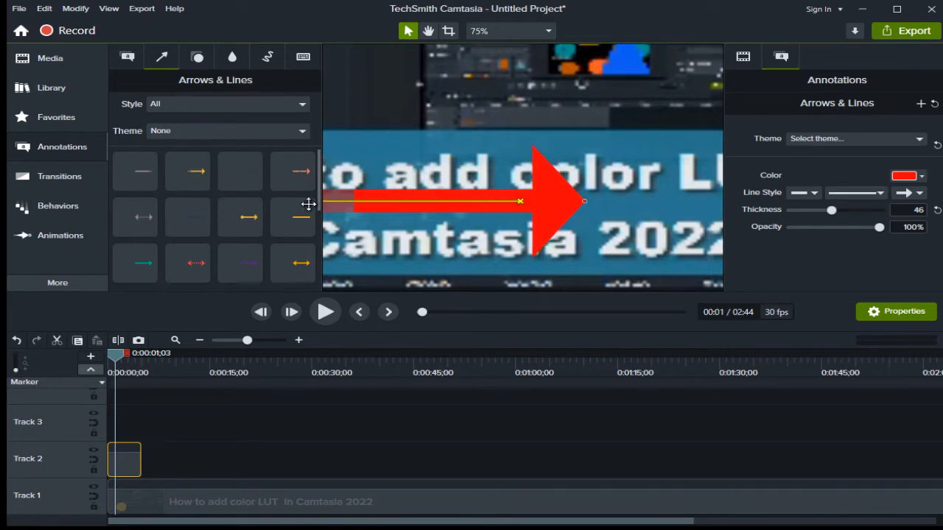
Set the red arrow's thickness to 41
{"action": "scroll", "coordinate": [570, 216], "scroll_direction": "down", "scroll_amount": 2}
{"action": "mouse_move", "coordinate": [880, 229]}
{"action": "left_mouse_down"}
{"action": "mouse_move", "coordinate": [781, 230]}
{"action": "mouse_move", "coordinate": [897, 224]}
{"action": "left_mouse_up"}
{"action": "mouse_move", "coordinate": [831, 211]}
{"action": "left_mouse_down"}
{"action": "mouse_move", "coordinate": [841, 212]}
{"action": "mouse_move", "coordinate": [831, 213]}
{"action": "left_mouse_up"}
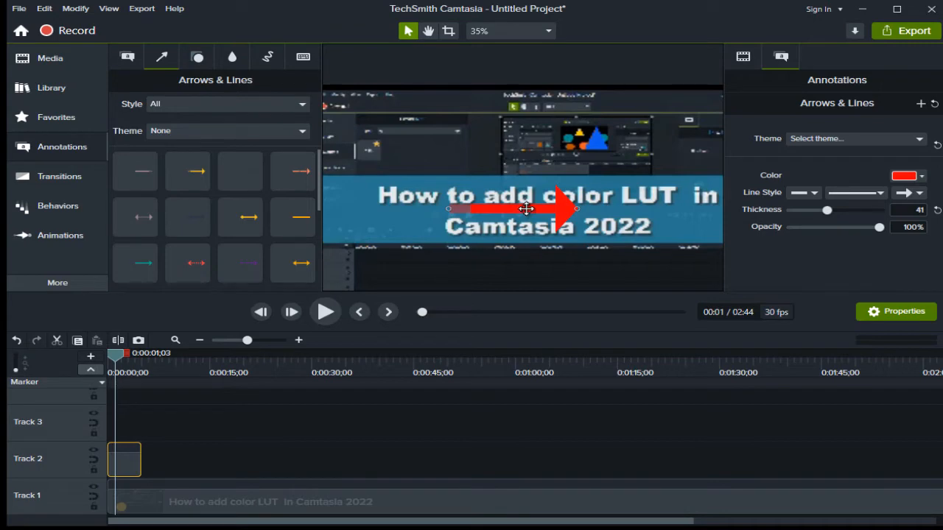
Shorten the red arrow so that it spans only beneath the words "to add" between the two title lines
{"action": "mouse_move", "coordinate": [549, 209]}
{"action": "left_mouse_down"}
{"action": "mouse_move", "coordinate": [579, 223]}
{"action": "mouse_move", "coordinate": [432, 223]}
{"action": "mouse_move", "coordinate": [556, 212]}
{"action": "mouse_move", "coordinate": [607, 218]}
{"action": "mouse_move", "coordinate": [543, 224]}
{"action": "left_mouse_up"}
{"action": "scroll", "coordinate": [442, 219], "scroll_direction": "up", "scroll_amount": 5, "text": "ctrl"}
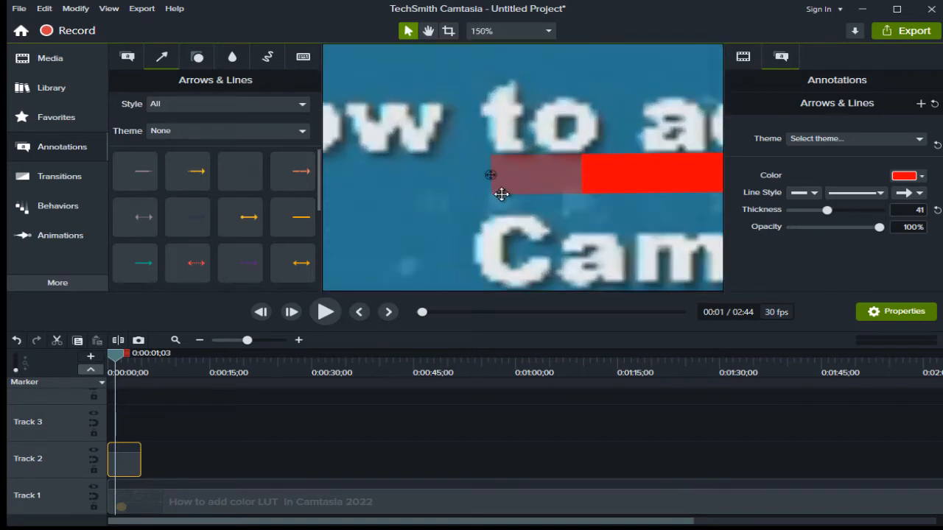
{"action": "scroll", "coordinate": [502, 179], "scroll_direction": "up", "scroll_amount": 9}
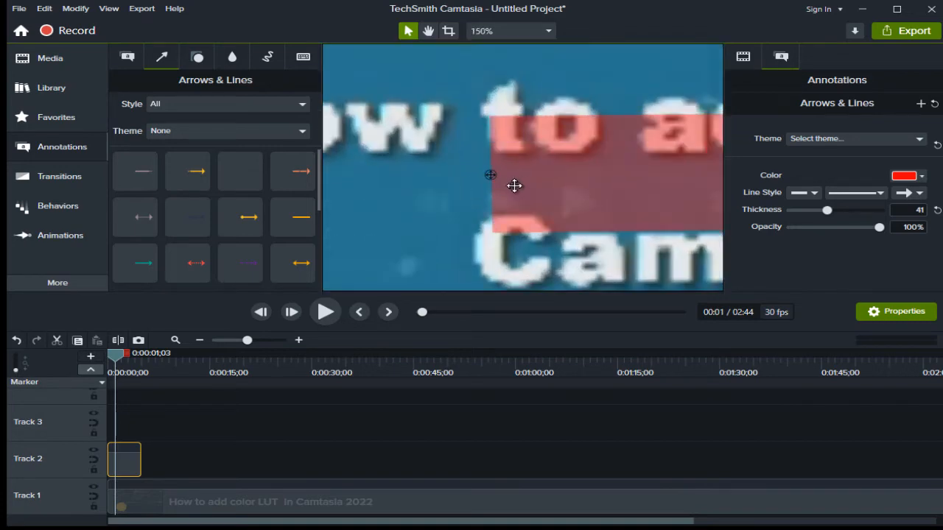
{"action": "scroll", "coordinate": [515, 186], "scroll_direction": "down", "scroll_amount": 8}
{"action": "scroll", "coordinate": [514, 185], "scroll_direction": "down", "scroll_amount": 10}
{"action": "scroll", "coordinate": [513, 185], "scroll_direction": "up", "scroll_amount": 5}
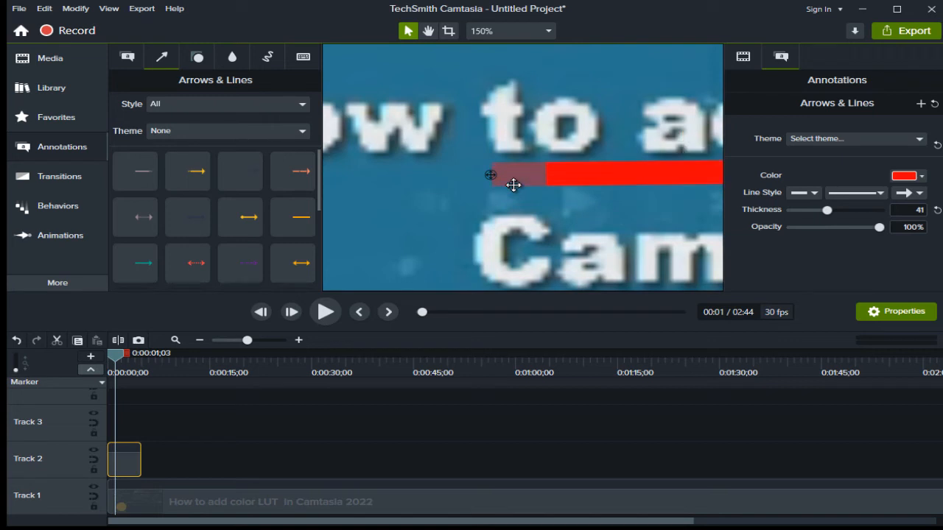
{"action": "scroll", "coordinate": [514, 185], "scroll_direction": "down", "scroll_amount": 2}
{"action": "scroll", "coordinate": [514, 184], "scroll_direction": "up", "scroll_amount": 2}
{"action": "scroll", "coordinate": [557, 171], "scroll_direction": "down", "scroll_amount": 3}
{"action": "scroll", "coordinate": [556, 171], "scroll_direction": "down", "scroll_amount": 4}
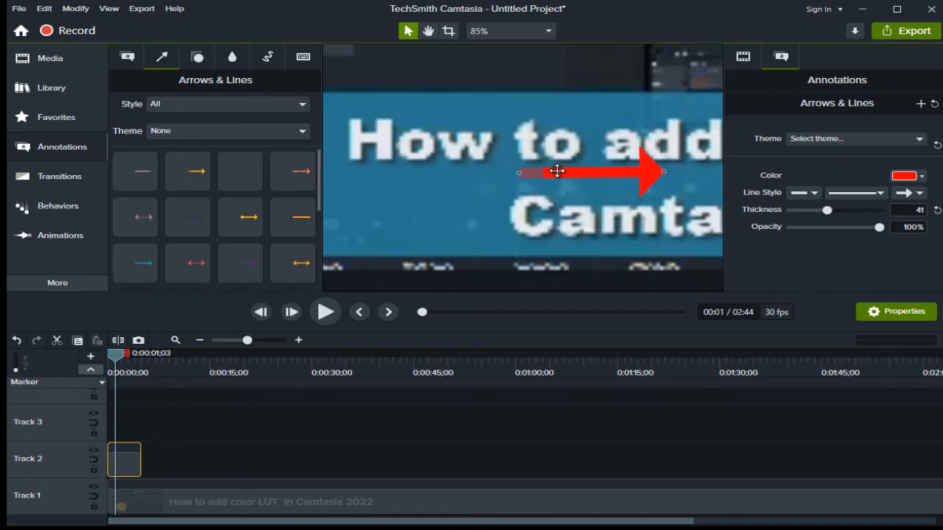
{"action": "scroll", "coordinate": [557, 171], "scroll_direction": "down", "scroll_amount": 3}
{"action": "scroll", "coordinate": [838, 214], "scroll_direction": "down", "scroll_amount": 4}
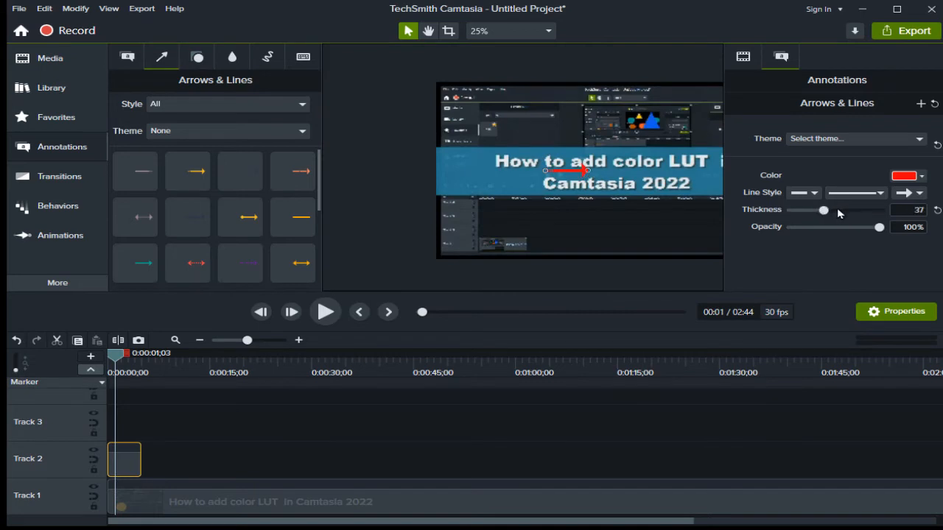
Set the arrow's thickness to 54, and place it lengthened and horizontal below the blue title banner
{"action": "scroll", "coordinate": [829, 214], "scroll_direction": "up", "scroll_amount": 5}
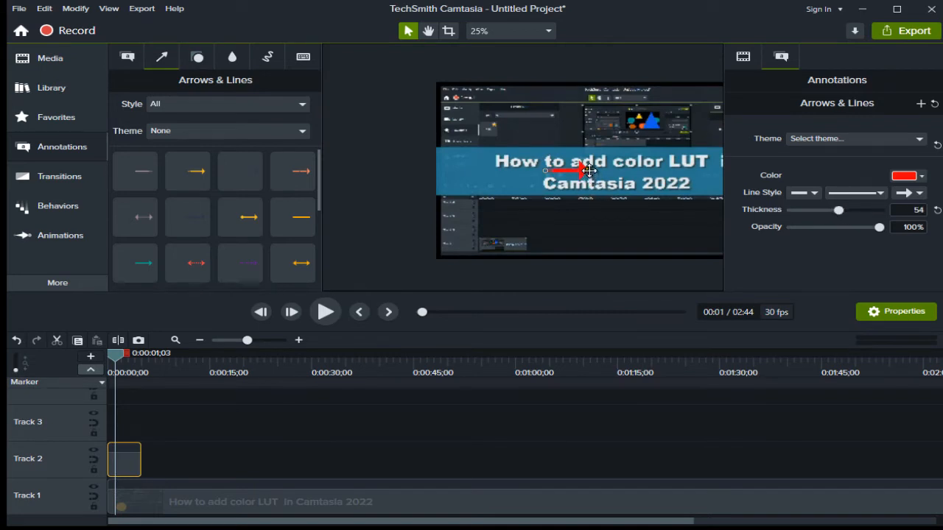
{"action": "left_click_drag", "start_coordinate": [602, 170], "coordinate": [605, 214]}
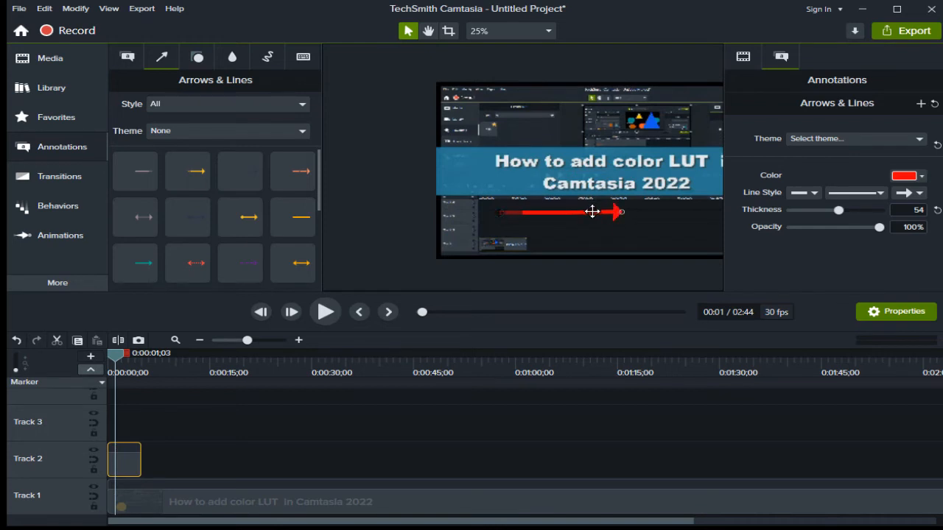
{"action": "scroll", "coordinate": [591, 208], "scroll_direction": "up", "scroll_amount": 1}
{"action": "left_click_drag", "start_coordinate": [600, 228], "coordinate": [566, 204]}
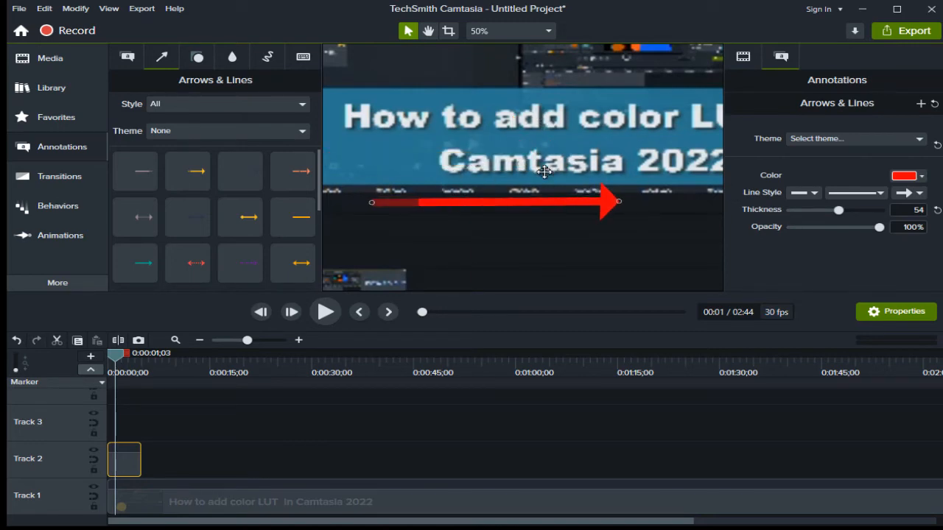
Aim the arrow's head diagonally up at the title between "How" and "to", and shift its tail right just below the banner
{"action": "left_click_drag", "start_coordinate": [621, 203], "coordinate": [428, 153]}
{"action": "scroll", "coordinate": [419, 143], "scroll_direction": "up", "scroll_amount": 5}
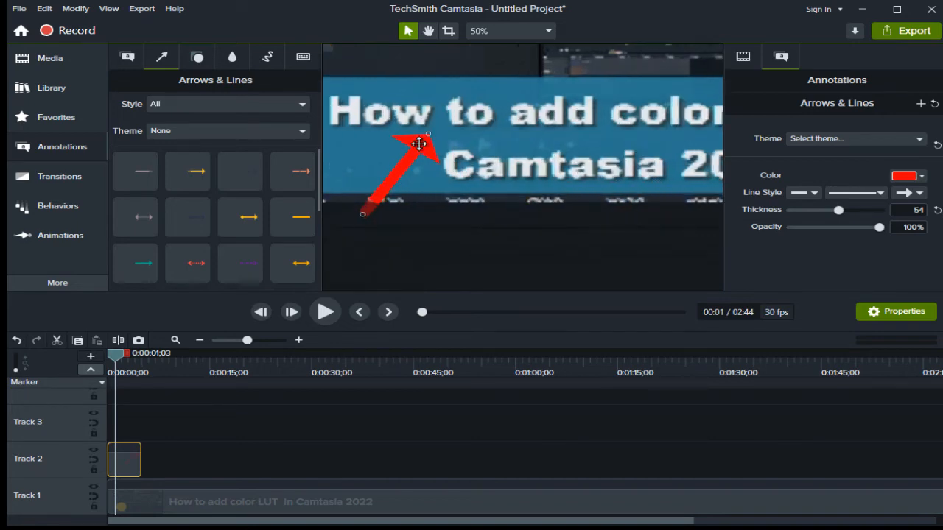
{"action": "scroll", "coordinate": [478, 120], "scroll_direction": "down", "scroll_amount": 3}
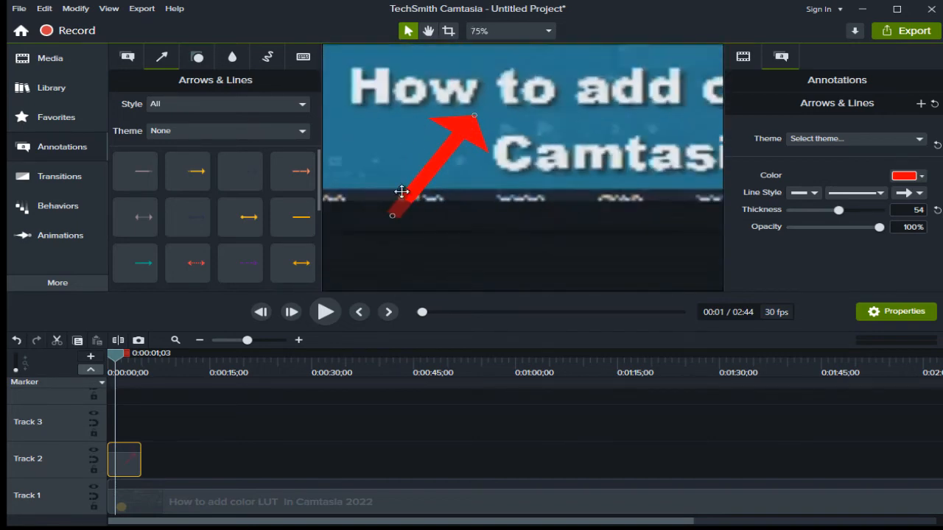
{"action": "scroll", "coordinate": [390, 216], "scroll_direction": "up", "scroll_amount": 4}
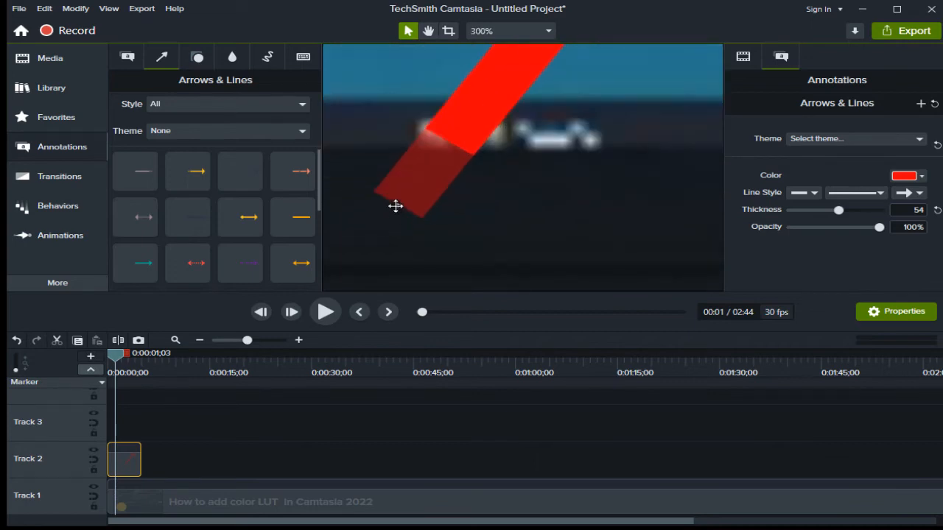
{"action": "left_click_drag", "start_coordinate": [396, 206], "coordinate": [480, 214]}
{"action": "scroll", "coordinate": [480, 214], "scroll_direction": "down", "scroll_amount": 5}
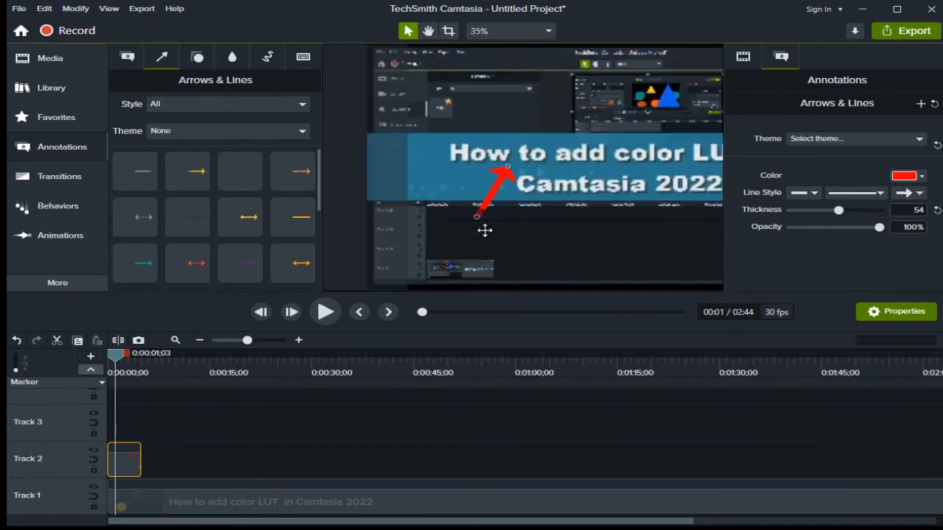
Set the arrow's thickness to 100 and stretch its tail diagonally down to the lower-left edge of the video
{"action": "left_click_drag", "start_coordinate": [836, 218], "coordinate": [891, 215]}
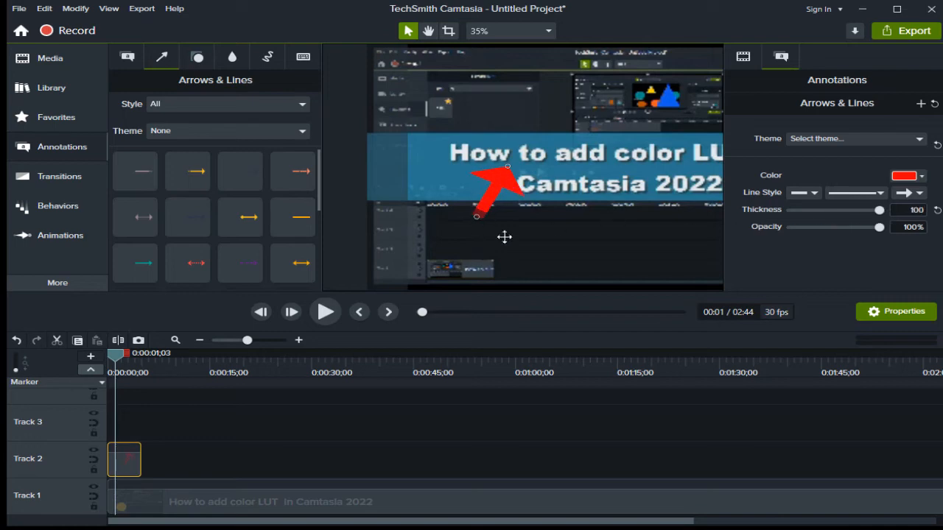
{"action": "left_click_drag", "start_coordinate": [477, 216], "coordinate": [369, 312]}
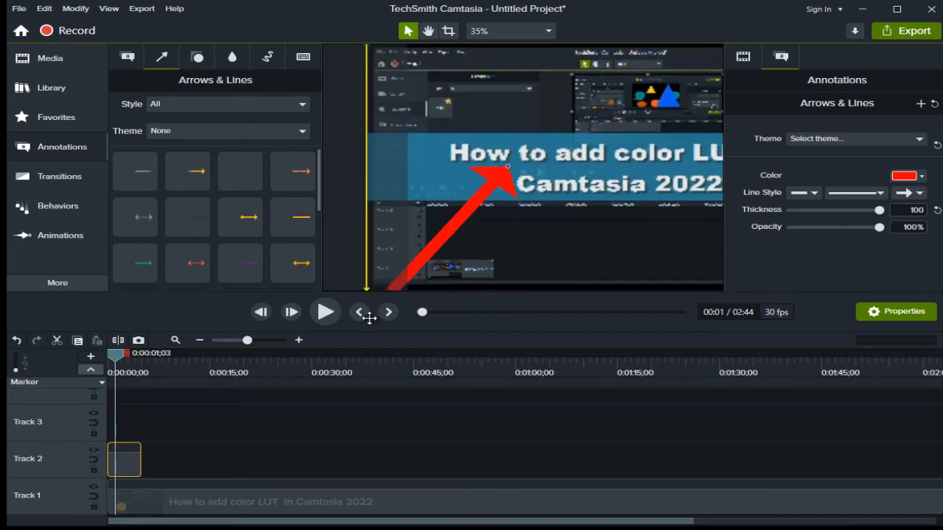
Add the blue double-headed arrow to Track 2 at about 36 seconds, separate from the red arrow's clip
{"action": "scroll", "coordinate": [475, 264], "scroll_direction": "down", "scroll_amount": 3}
{"action": "scroll", "coordinate": [515, 261], "scroll_direction": "up", "scroll_amount": 3}
{"action": "left_click", "coordinate": [506, 242]}
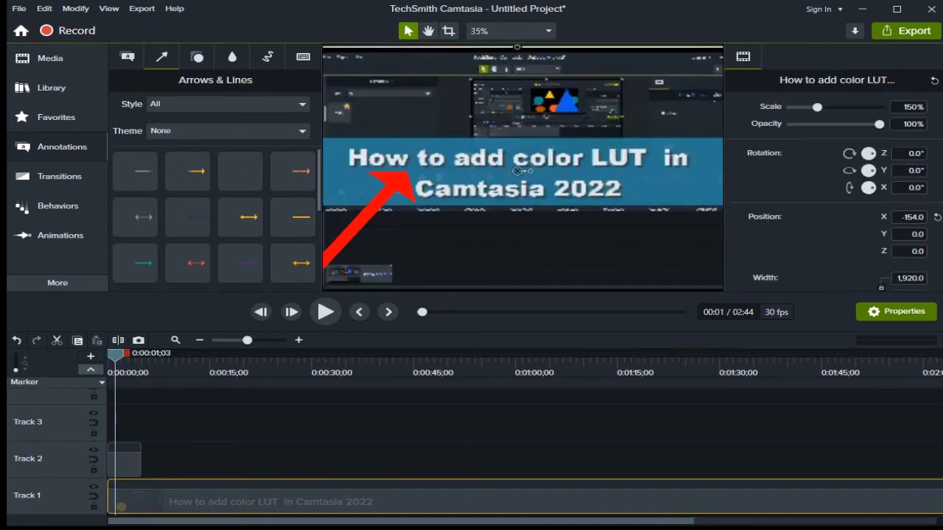
{"action": "scroll", "coordinate": [221, 219], "scroll_direction": "down", "scroll_amount": 3}
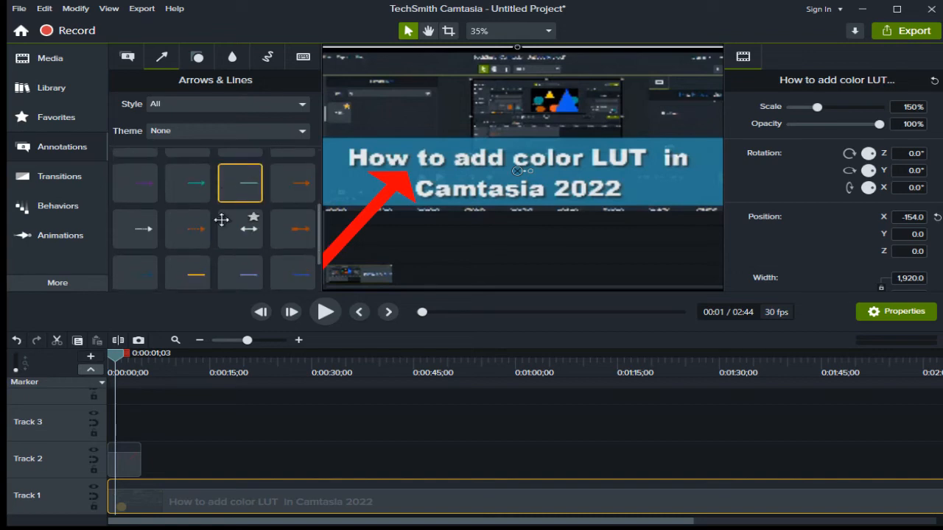
{"action": "left_click_drag", "start_coordinate": [190, 266], "coordinate": [372, 459]}
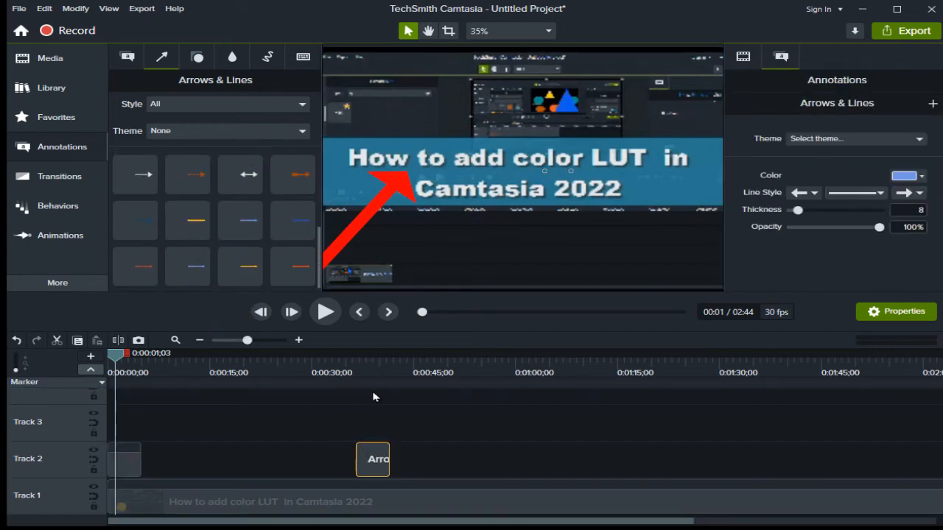
Add a marker at 0:00:39;13 and move the playhead to 0:00:38;26 over the blue arrow's clip
{"action": "left_click", "coordinate": [376, 380]}
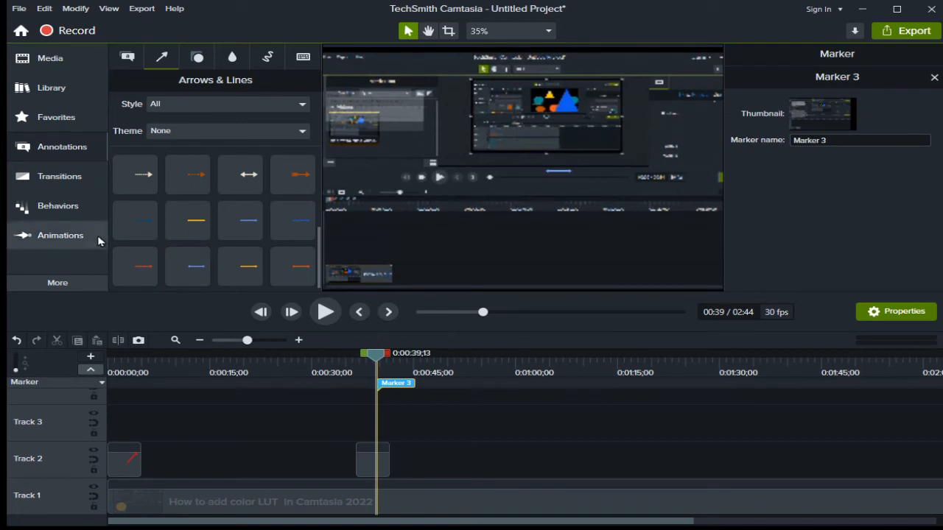
{"action": "scroll", "coordinate": [590, 101], "scroll_direction": "up", "scroll_amount": 3}
{"action": "scroll", "coordinate": [590, 101], "scroll_direction": "down", "scroll_amount": 3}
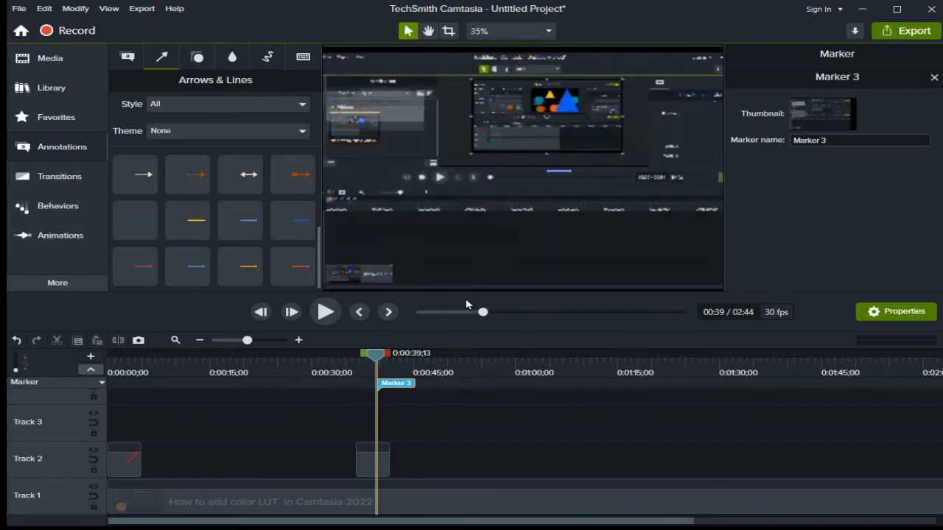
{"action": "mouse_move", "coordinate": [372, 357]}
{"action": "left_mouse_down"}
{"action": "mouse_move", "coordinate": [395, 356]}
{"action": "mouse_move", "coordinate": [371, 356]}
{"action": "left_mouse_up"}
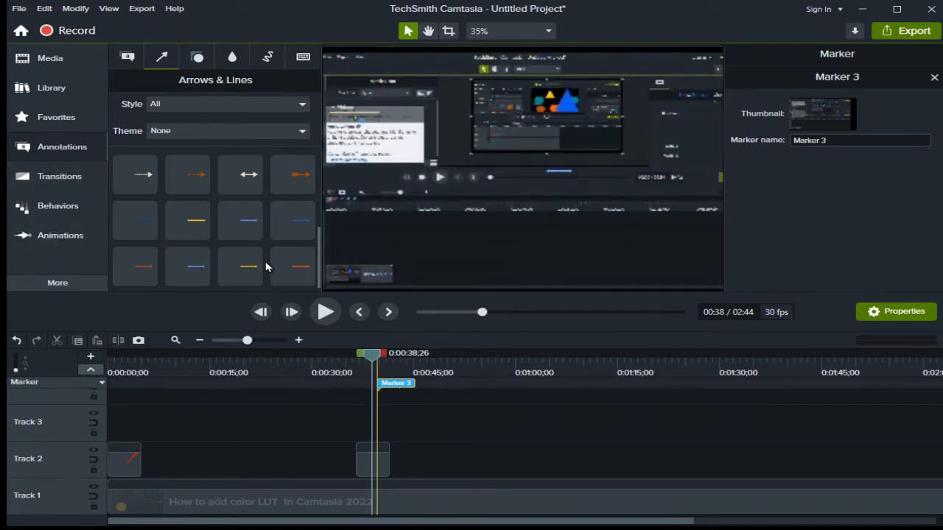
Place the cream double-headed arrow on Track 2 just before 0:01:00, with thickness 100 and one end stretched slightly downward past the video's right edge
{"action": "left_click_drag", "start_coordinate": [243, 174], "coordinate": [501, 453]}
{"action": "left_click", "coordinate": [518, 374]}
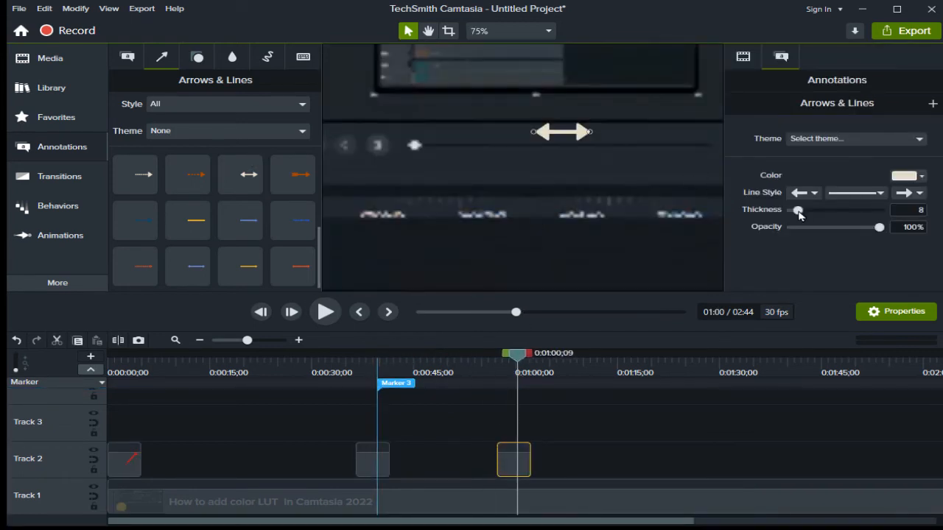
{"action": "left_click_drag", "start_coordinate": [798, 209], "coordinate": [879, 210]}
{"action": "scroll", "coordinate": [395, 129], "scroll_direction": "down", "scroll_amount": 3}
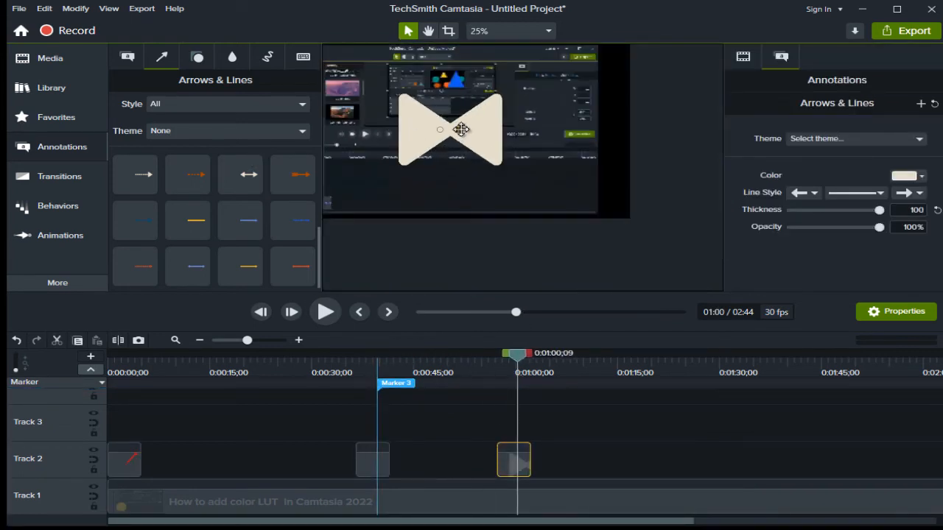
{"action": "mouse_move", "coordinate": [461, 129]}
{"action": "left_mouse_down"}
{"action": "mouse_move", "coordinate": [515, 132]}
{"action": "mouse_move", "coordinate": [675, 168]}
{"action": "left_mouse_up"}
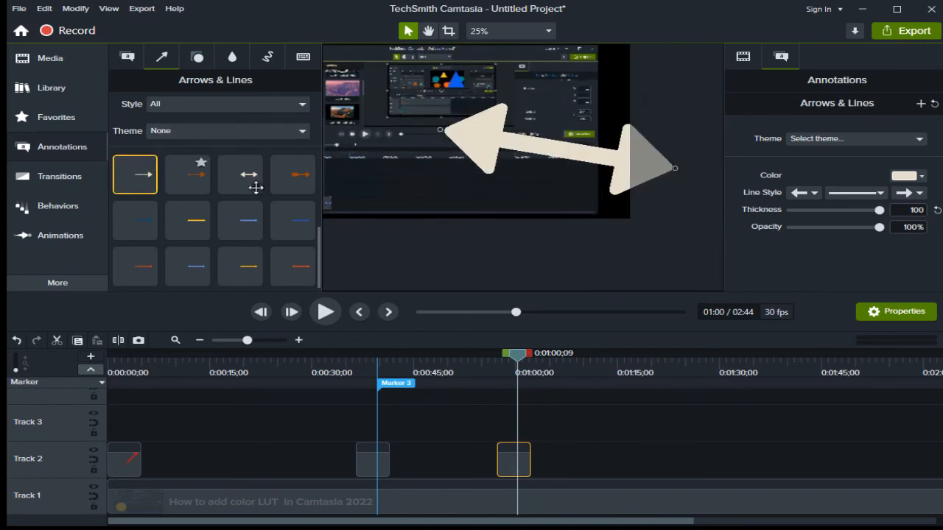
Add the orange arrow with the feathered tail, shift its Track 3 clip to about 1:10, and move the playhead to 0:01:12;00
{"action": "left_click_drag", "start_coordinate": [301, 173], "coordinate": [492, 189]}
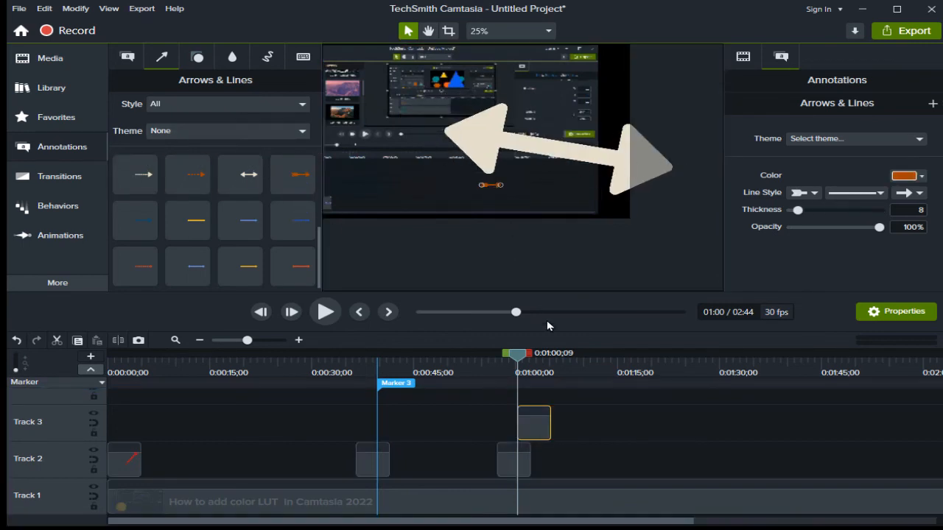
{"action": "left_click_drag", "start_coordinate": [536, 432], "coordinate": [604, 427]}
{"action": "left_click", "coordinate": [597, 368]}
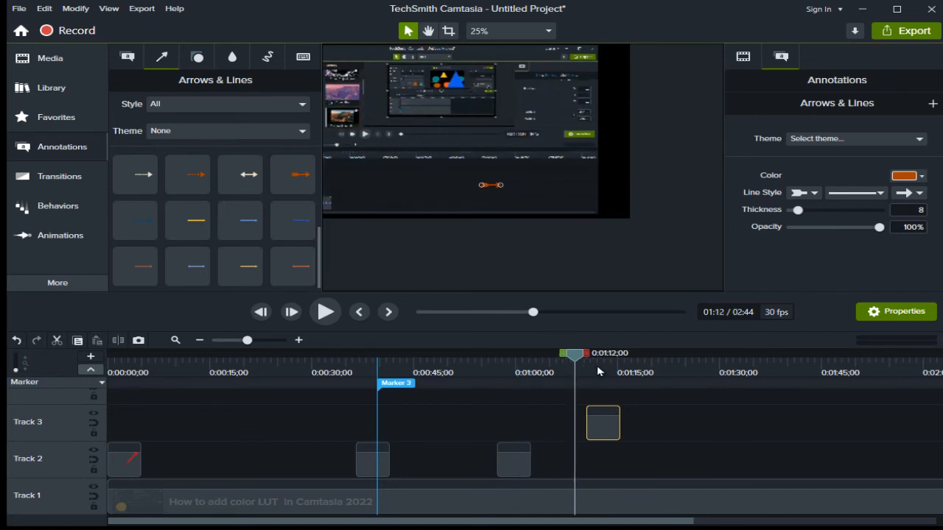
Set the orange arrow's thickness to 100 and stretch it diagonally, head near the video's upper edge and tail at its lower edge
{"action": "left_click_drag", "start_coordinate": [803, 212], "coordinate": [881, 211]}
{"action": "left_click_drag", "start_coordinate": [503, 185], "coordinate": [427, 27]}
{"action": "scroll", "coordinate": [435, 94], "scroll_direction": "down", "scroll_amount": 1}
{"action": "left_click_drag", "start_coordinate": [441, 97], "coordinate": [430, 111]}
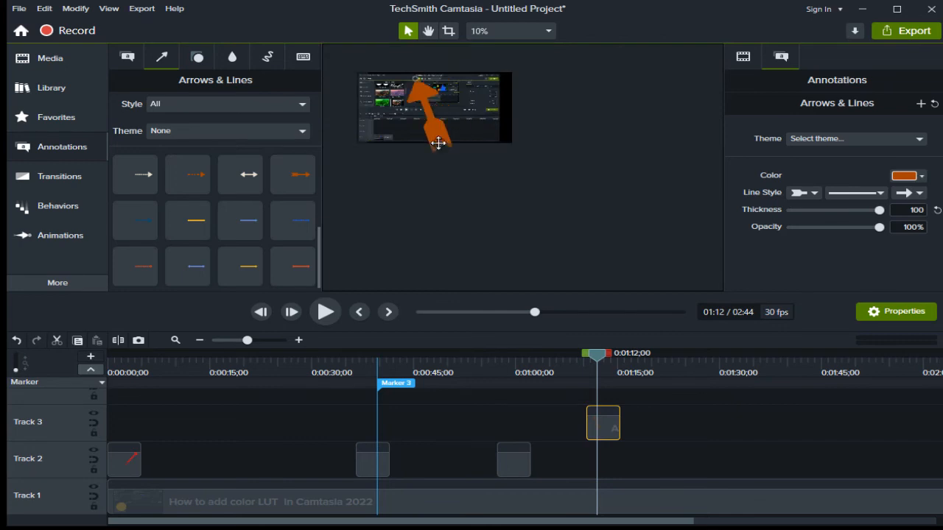
{"action": "scroll", "coordinate": [375, 80], "scroll_direction": "up", "scroll_amount": 1}
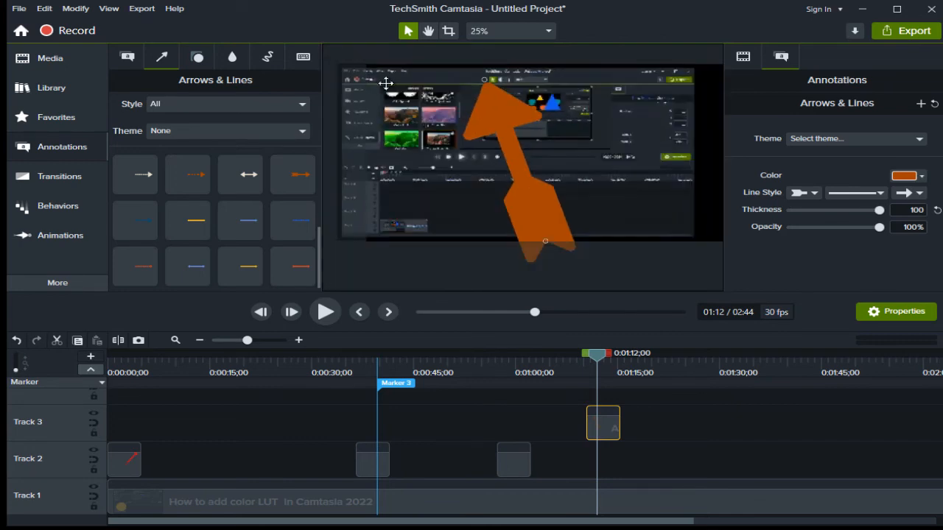